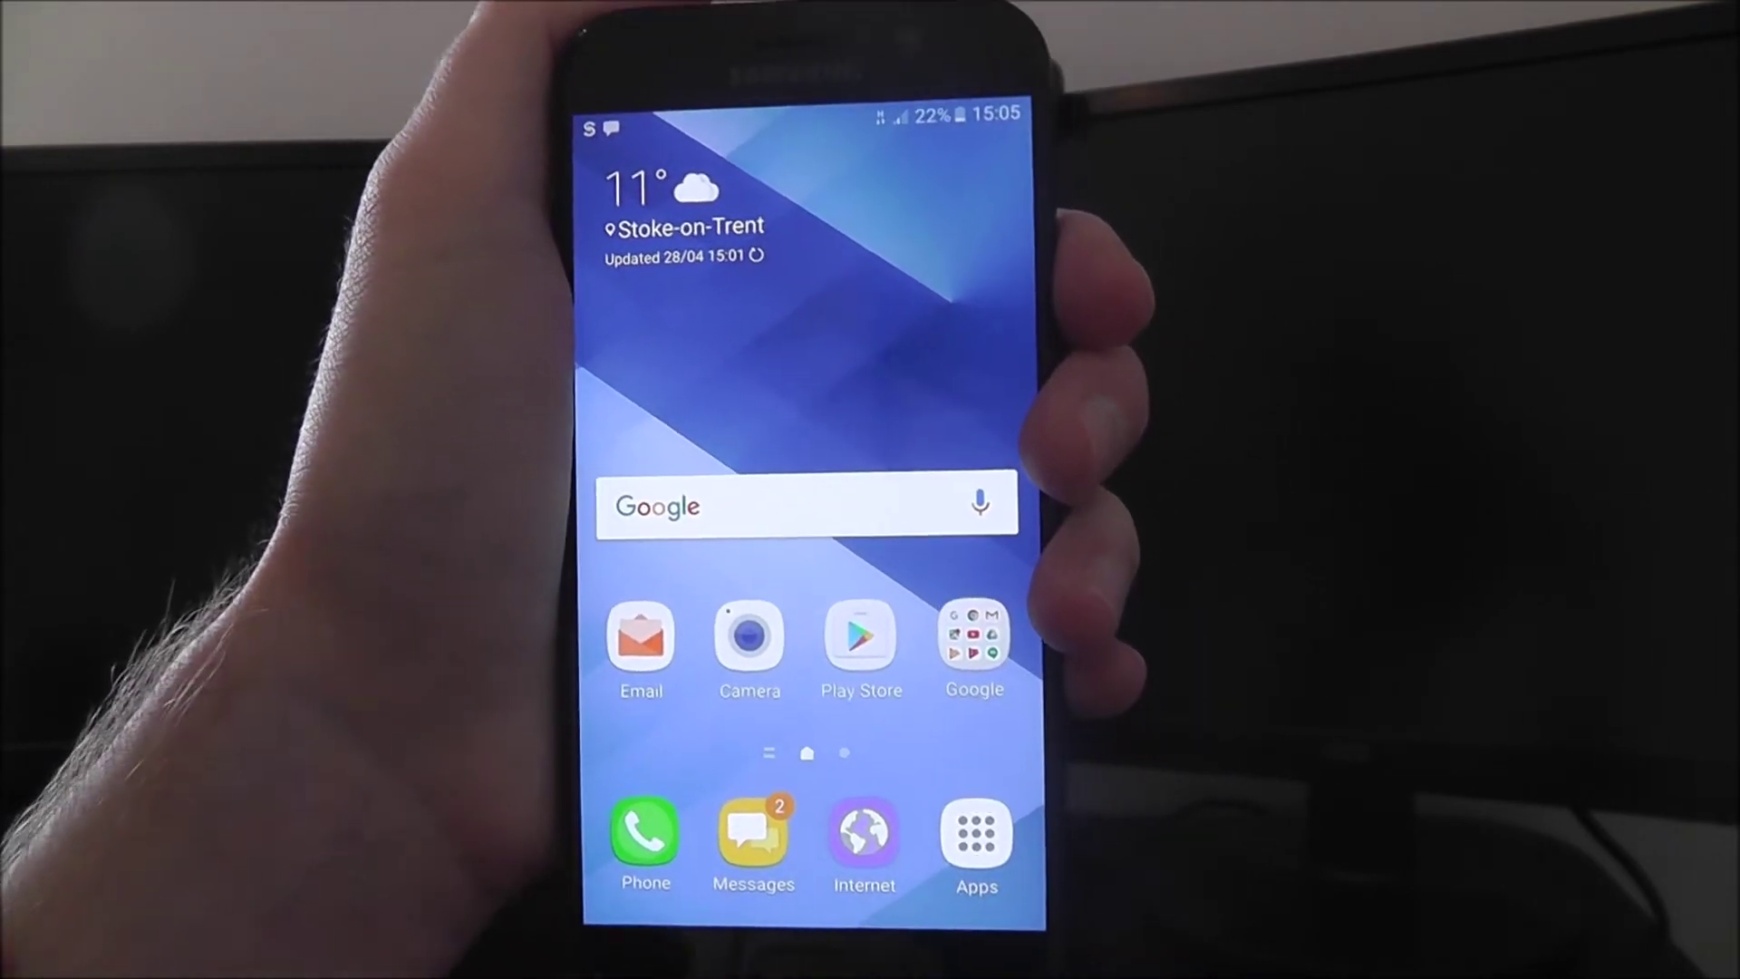
From recent apps, dismiss the Account setup card, then close all remaining apps including Settings and Phone
click(633, 935)
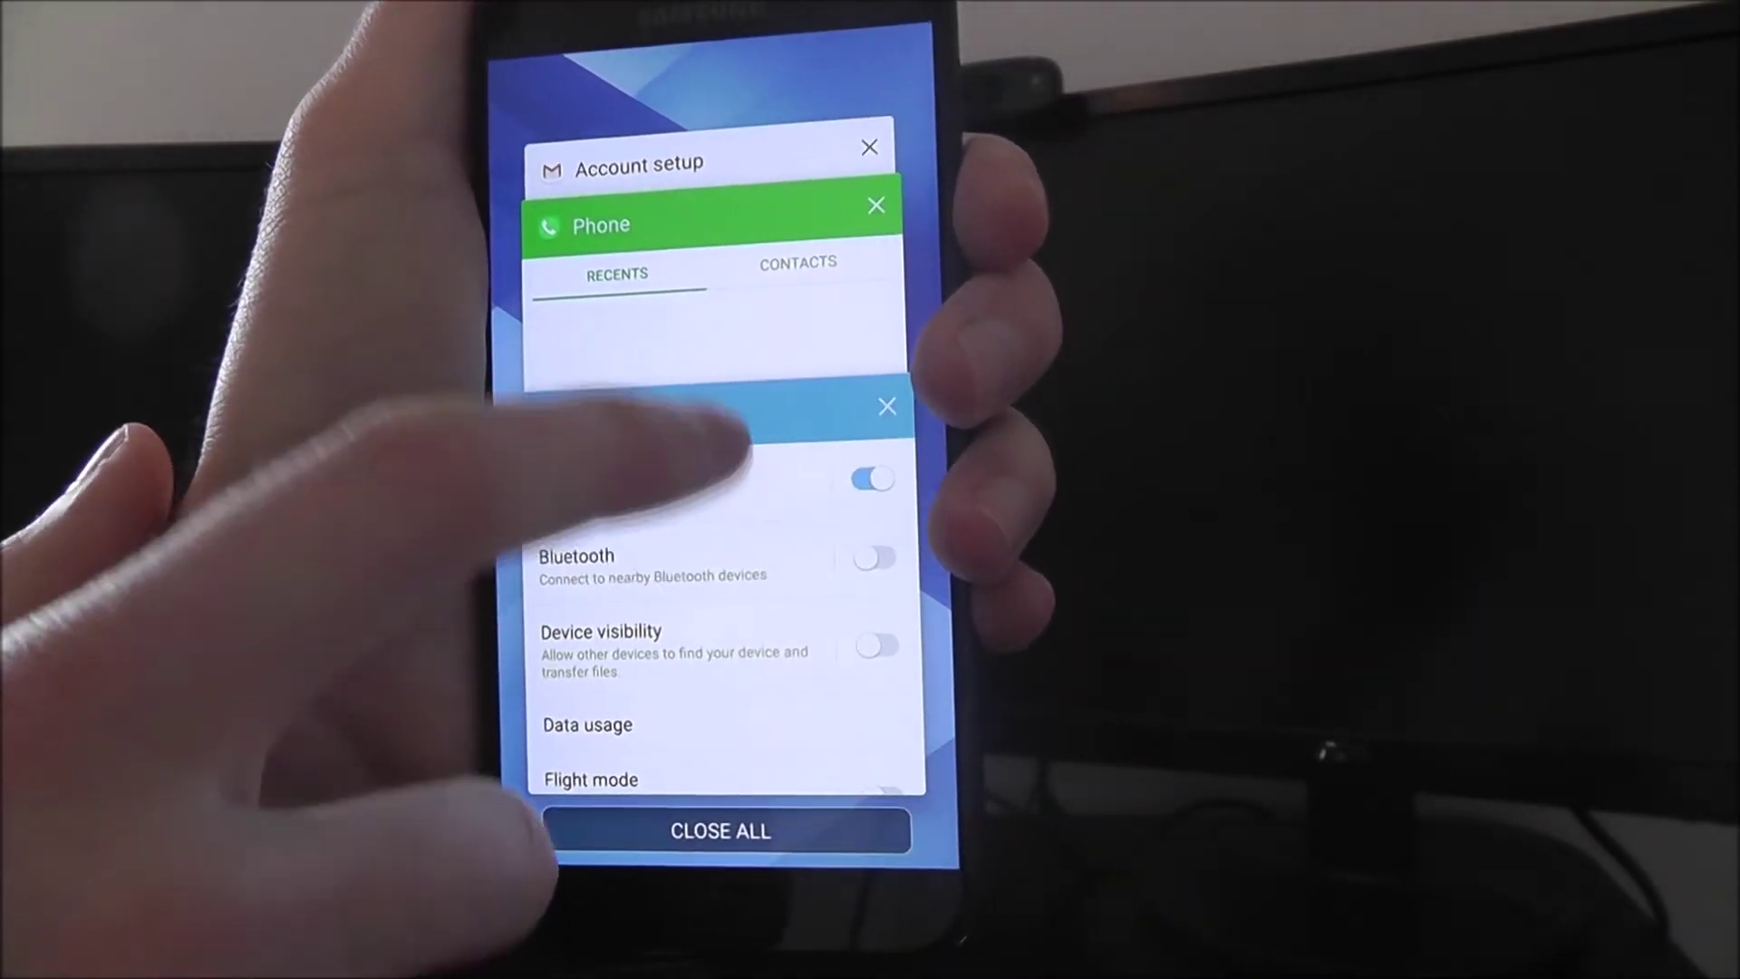
click(585, 260)
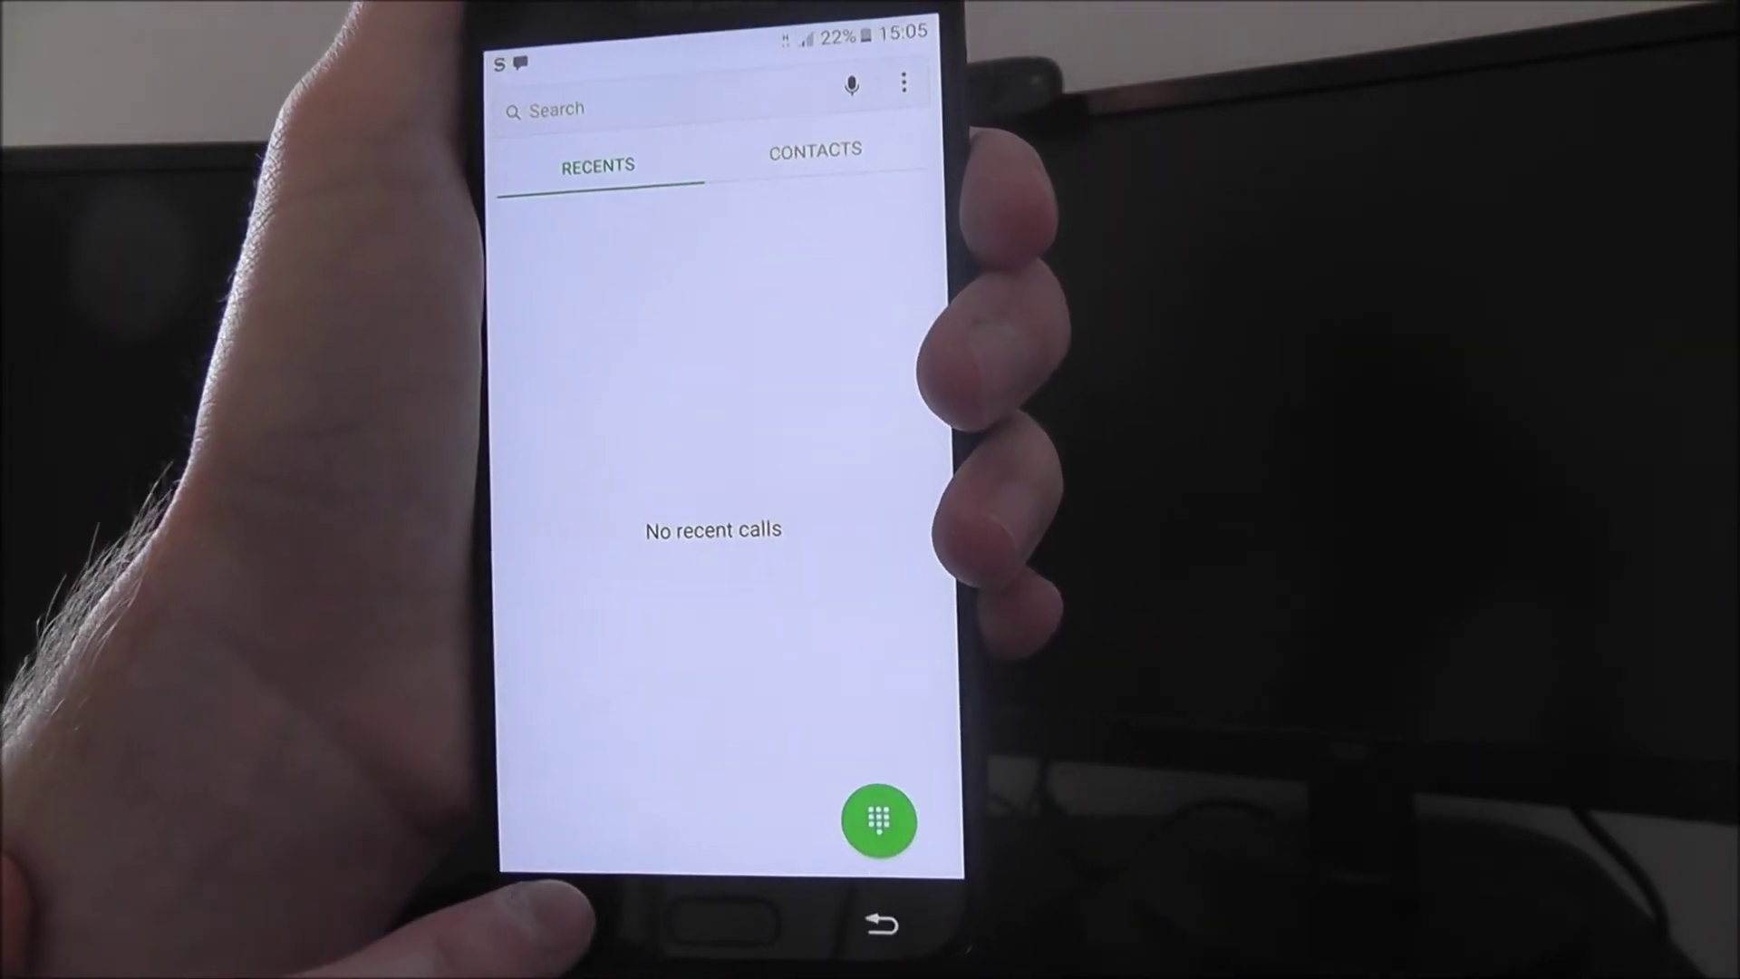
click(566, 911)
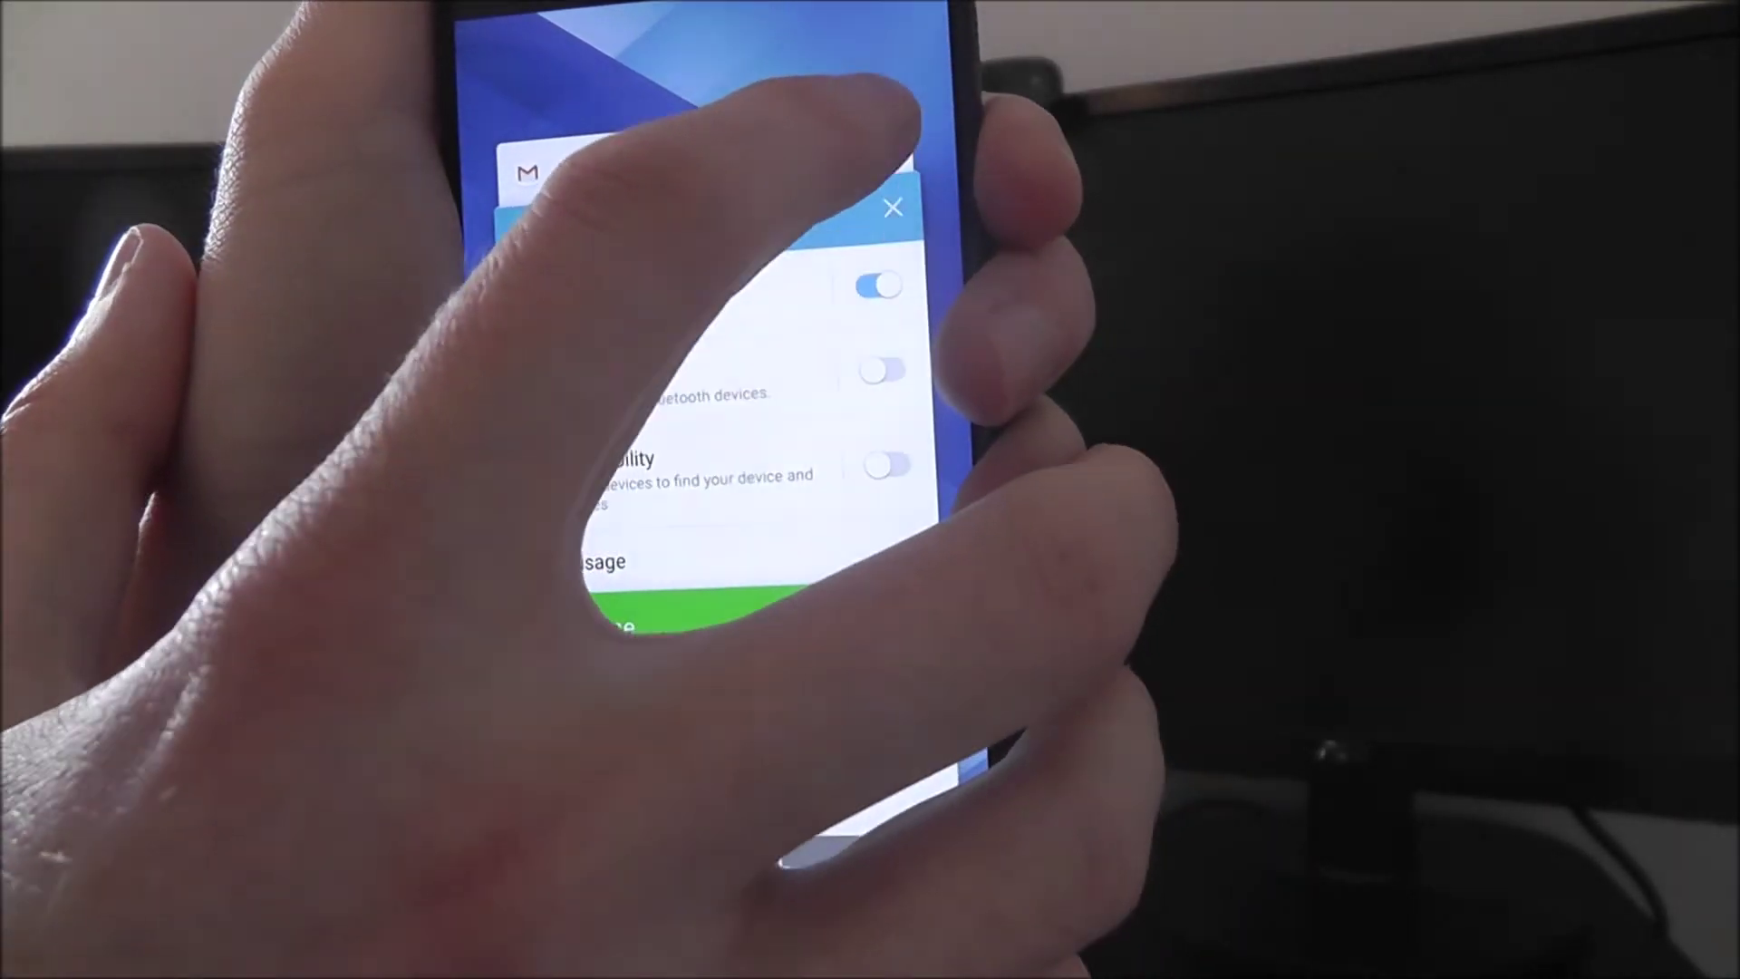
click(891, 164)
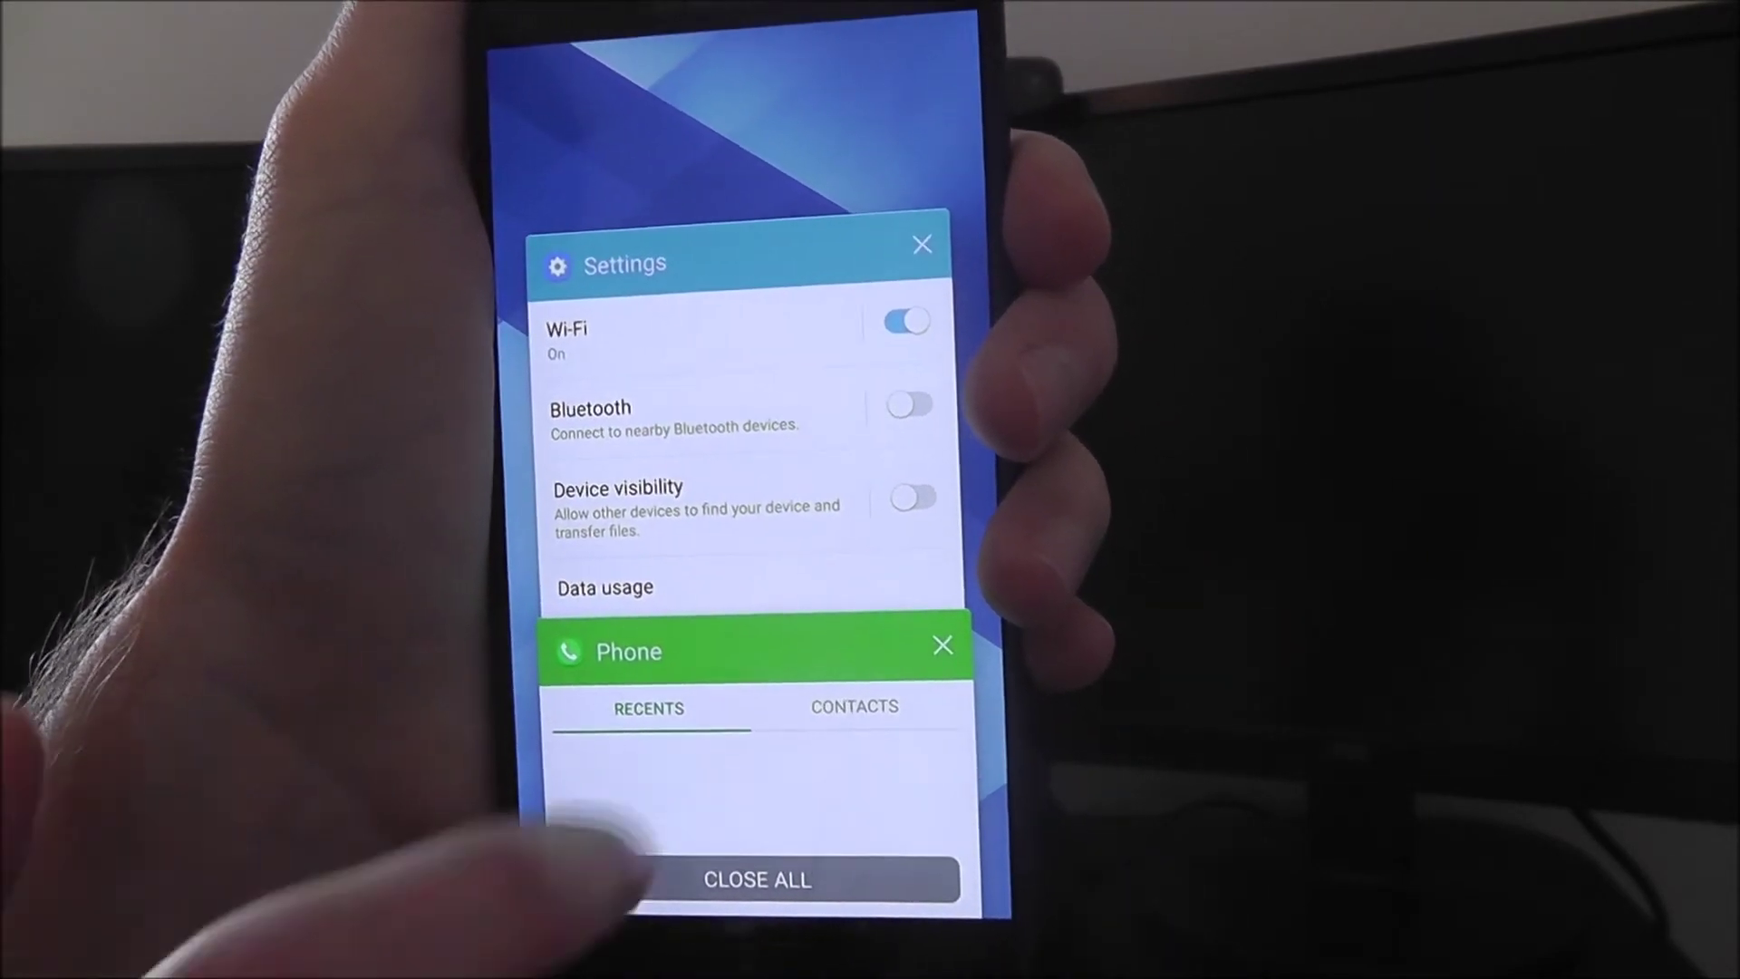
click(734, 895)
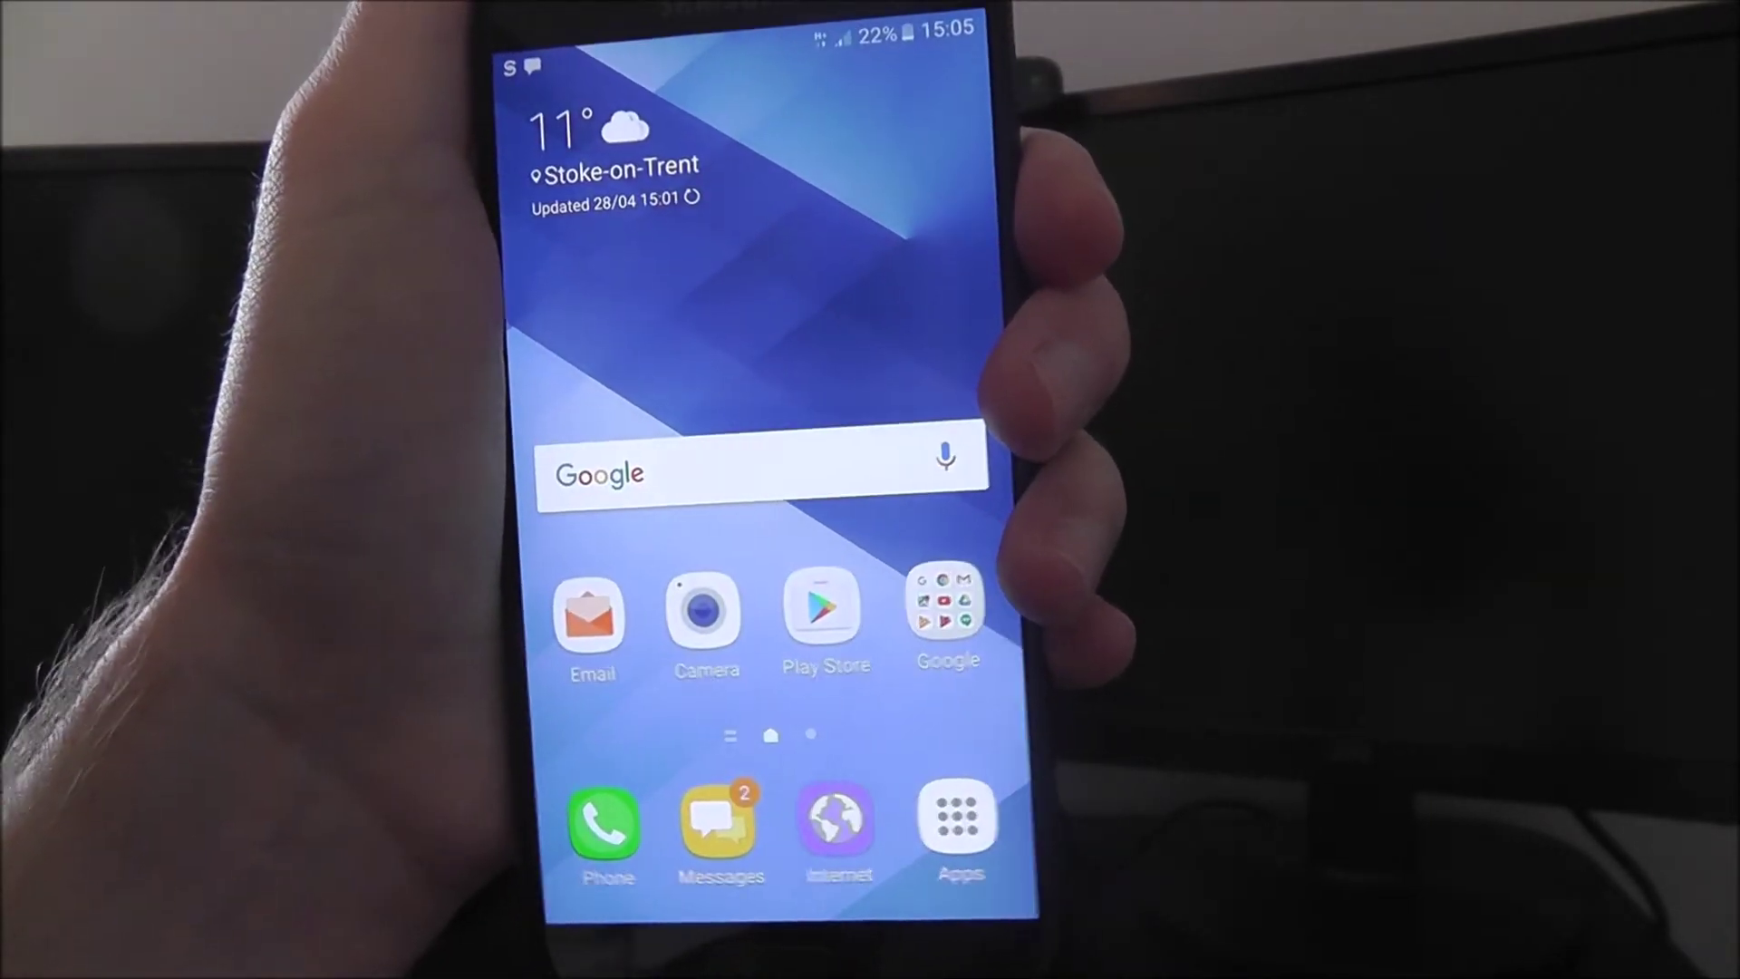